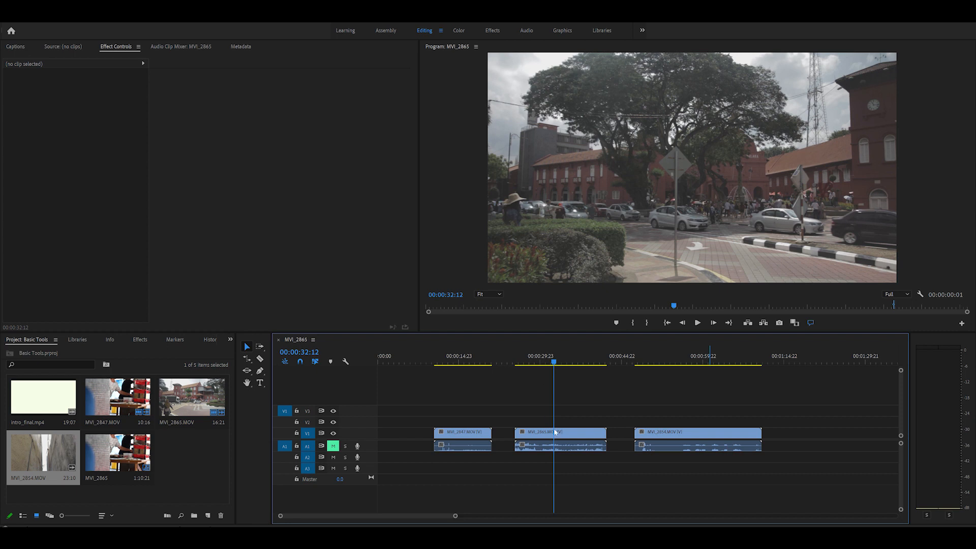
Move the playhead to 00:00:28:09 within the MVI_2865 clip
left_click_drag(555, 362, 532, 389)
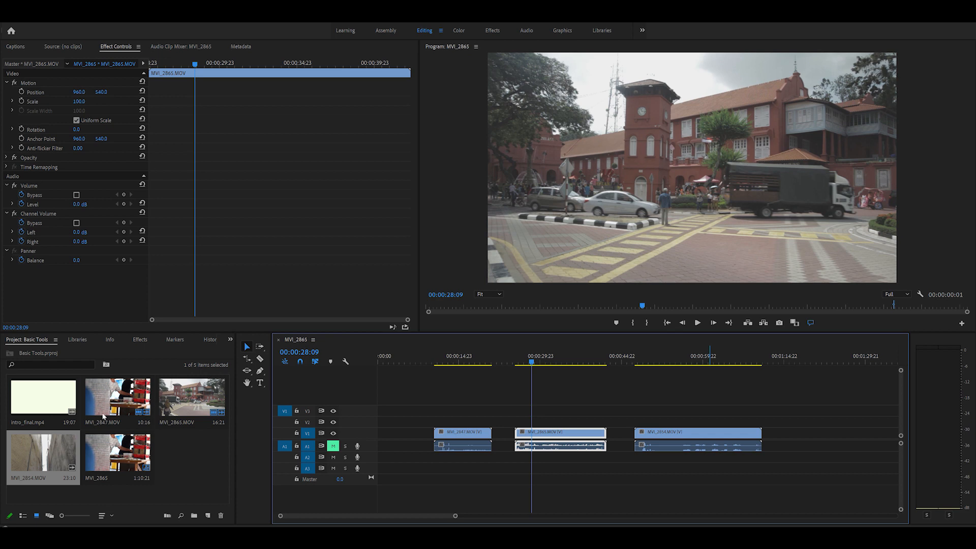
left_click(249, 349)
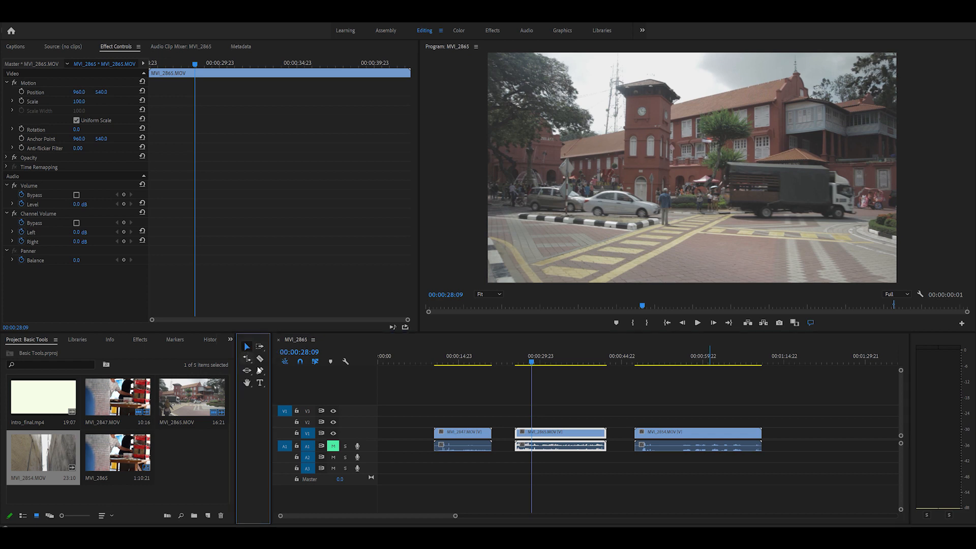
left_click(260, 359)
left_click(261, 384)
left_click(247, 370)
key("a")
left_click(247, 371)
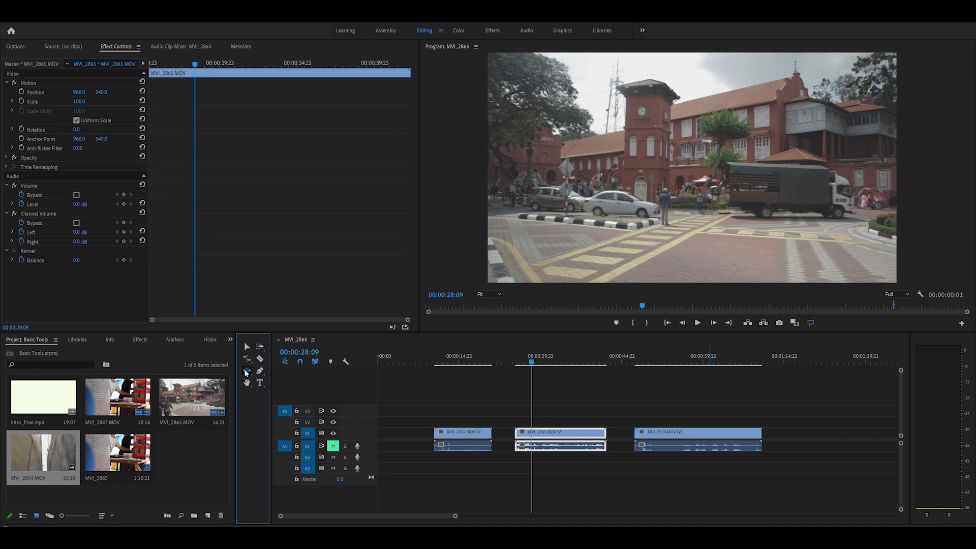
left_click(259, 346)
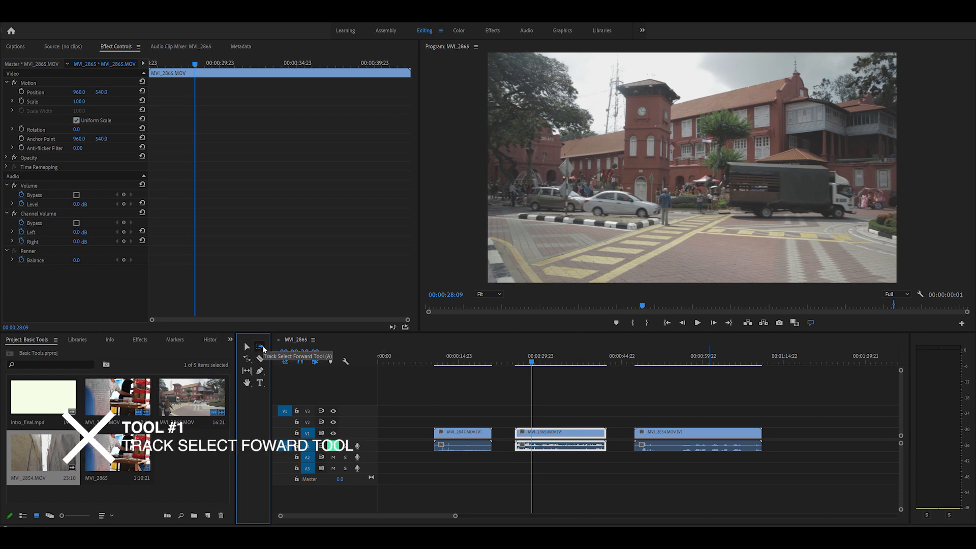
Split the MVI_2865 clip with the Razor tool at the playhead and again nearer its end, making three pieces
key("v")
key("c")
left_click(531, 437)
left_click(580, 433)
key("v")
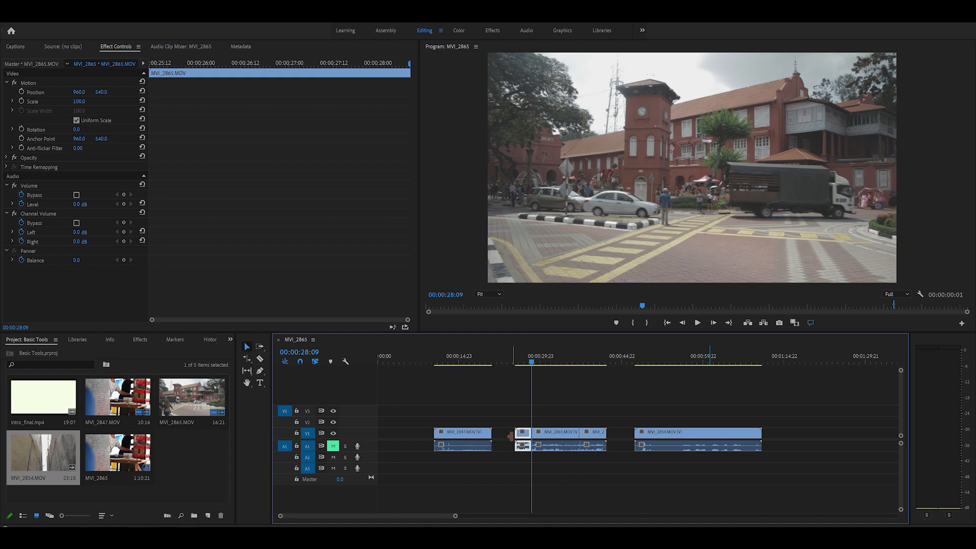
Marquee-select all three MVI_2865 pieces together with the MVI_2854 clip after them
left_click(598, 436)
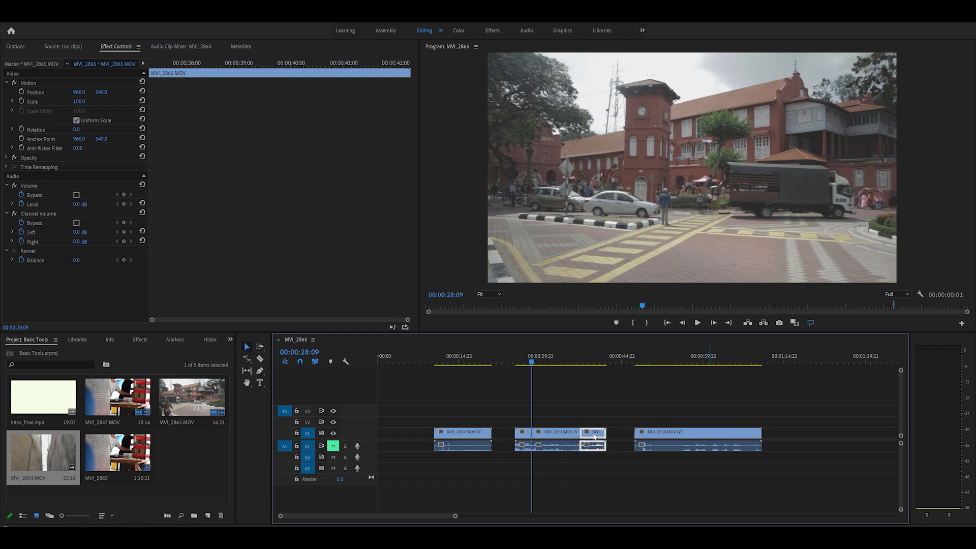
left_click(500, 436)
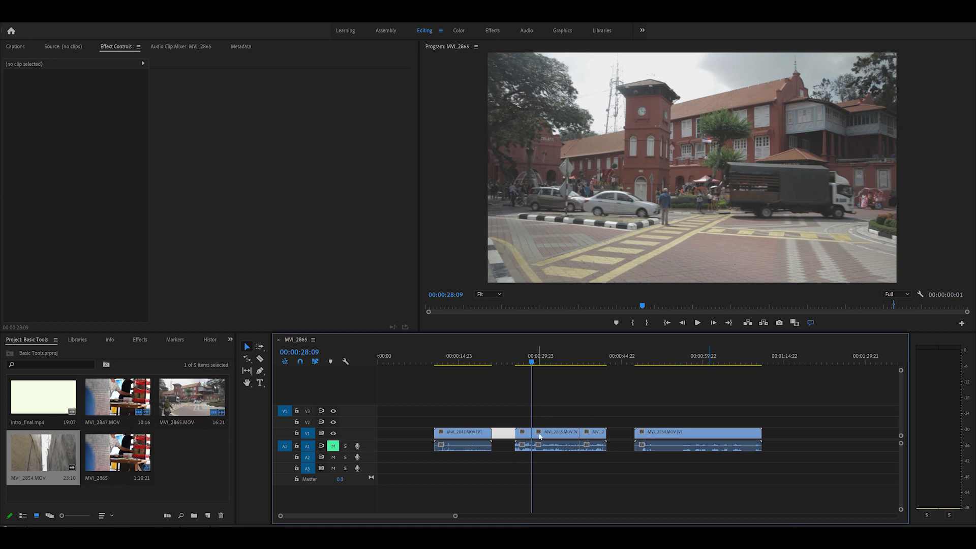
left_click_drag(807, 386, 507, 485)
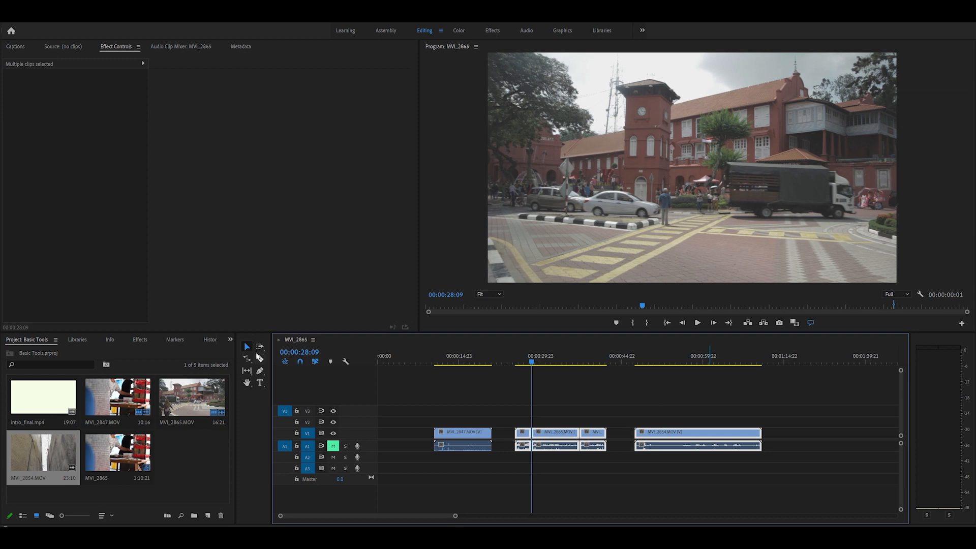
Use the Track Select Forward tool to shift everything from the second MVI_2865 piece onward about 5.5 seconds later
left_click(259, 350)
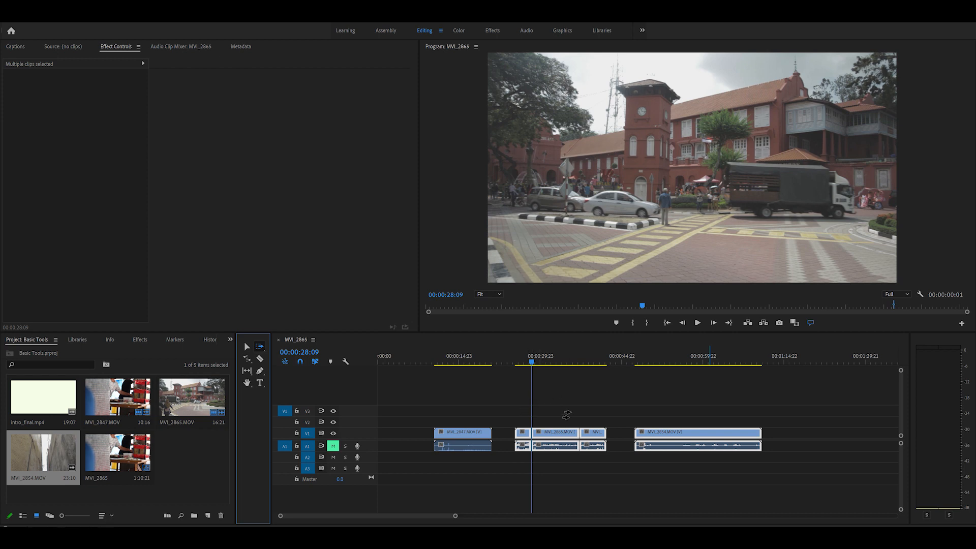
left_click(550, 417)
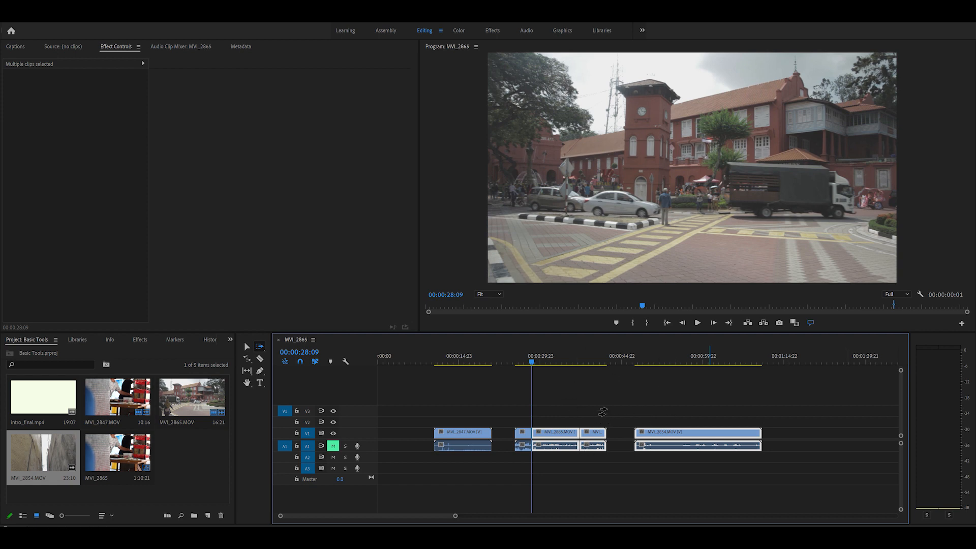
left_click_drag(548, 412, 586, 421)
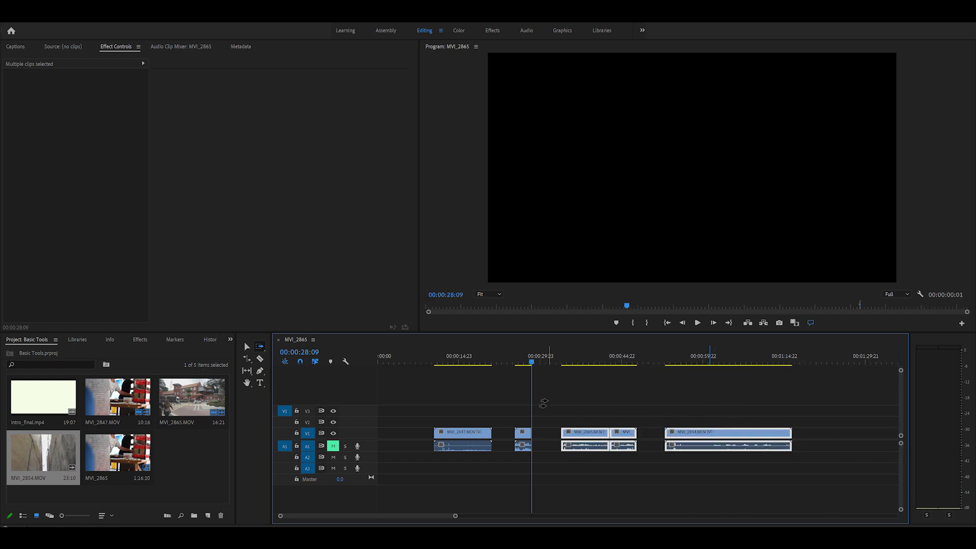
Use the Track Select Backward tool to move the MVI_2847 clip and the first MVI_2865 piece back to the sequence start
left_click(261, 347)
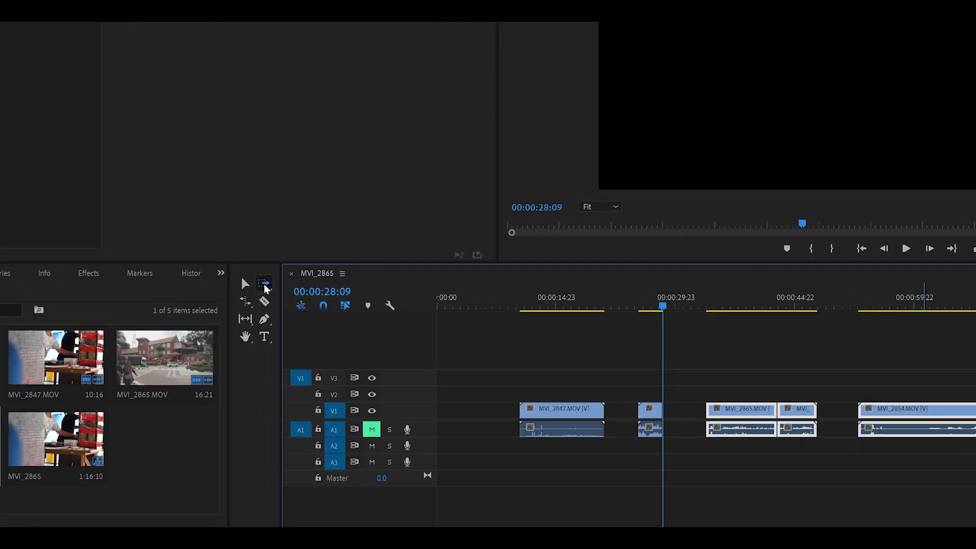
left_click(264, 286)
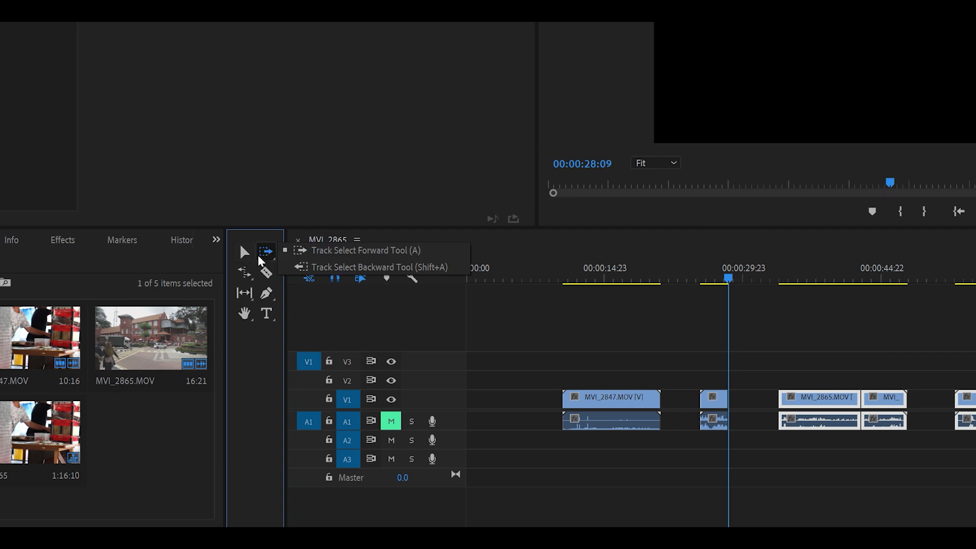
left_click(350, 269)
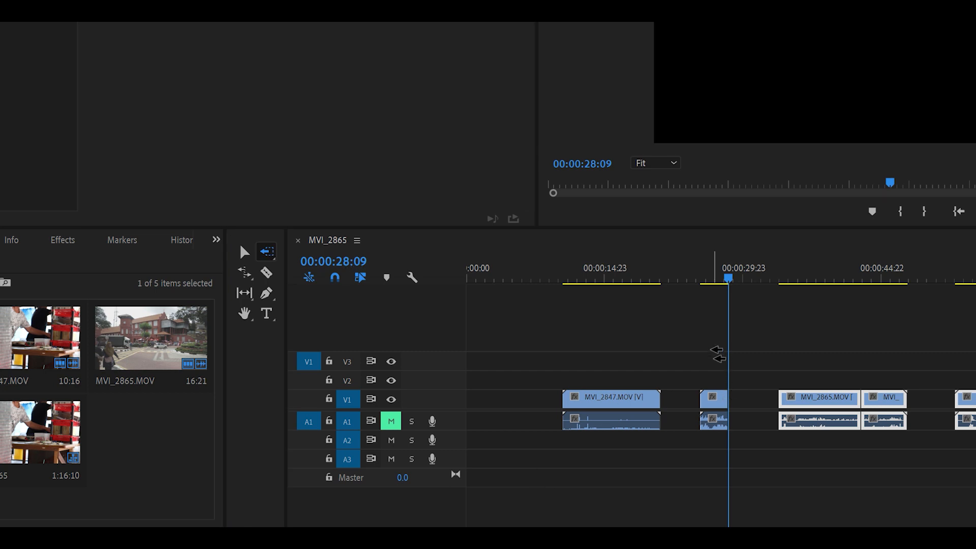
left_click_drag(717, 363, 589, 361)
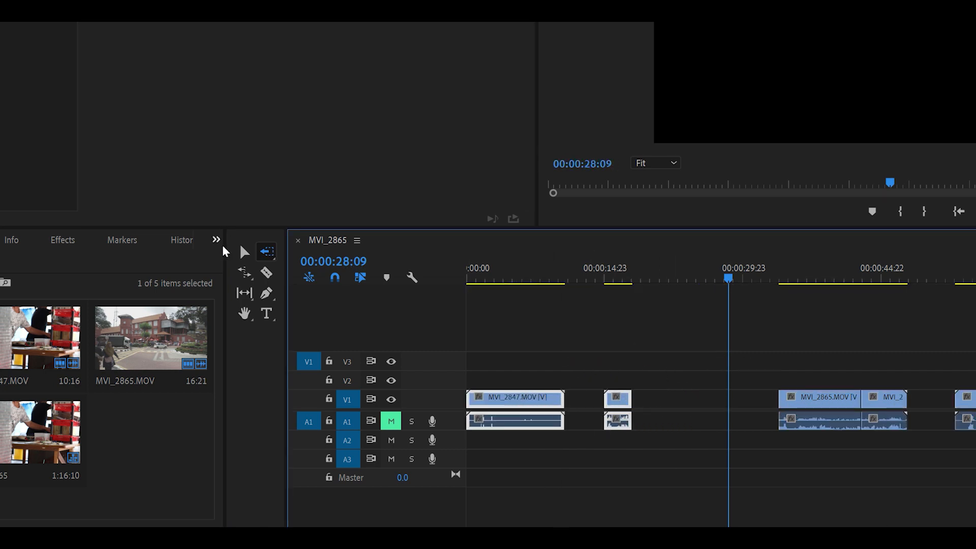
left_click(235, 250)
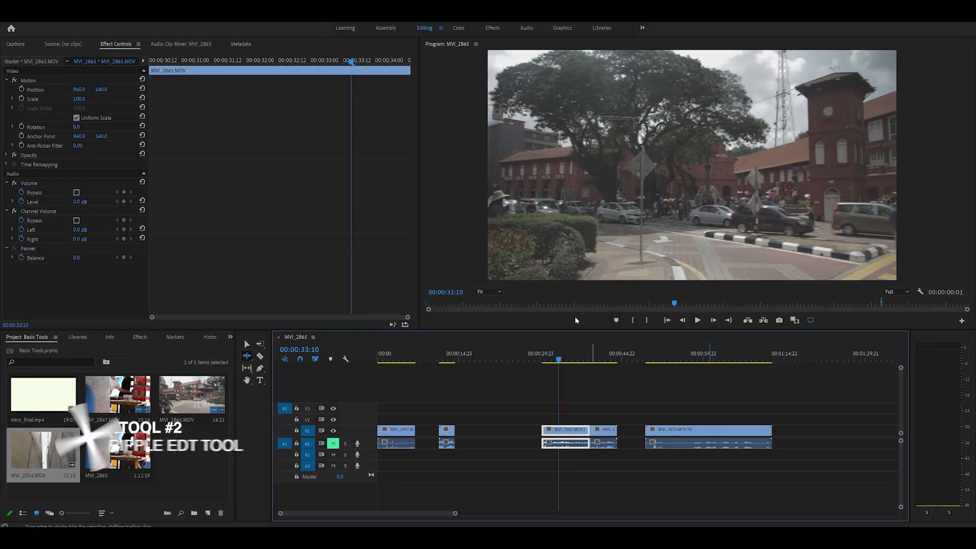
Shorten the end of the second MVI_2865 piece with the Selection tool, and undo that trim
mouse_move(558, 362)
left_mouse_down()
mouse_move(547, 363)
mouse_move(558, 363)
left_mouse_up()
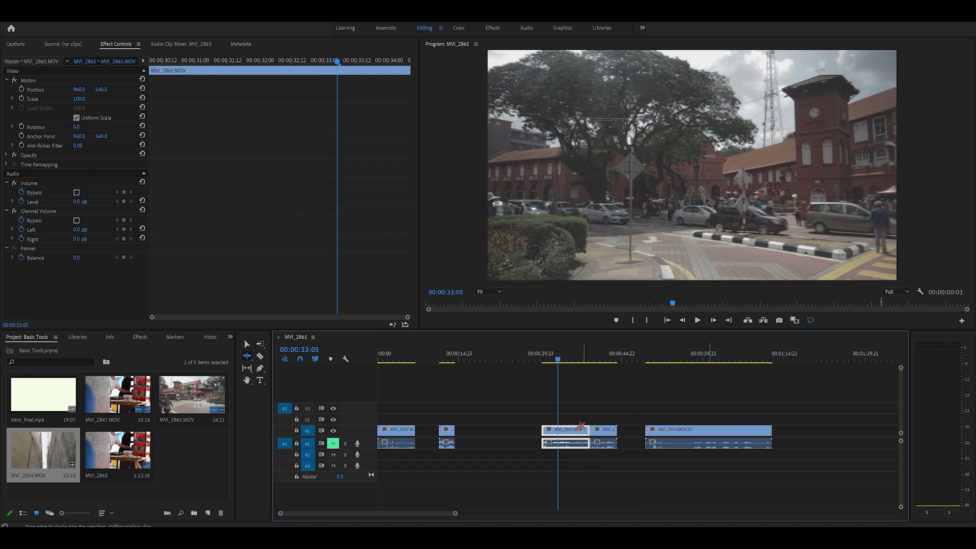
key("v")
left_click_drag(587, 431, 564, 432)
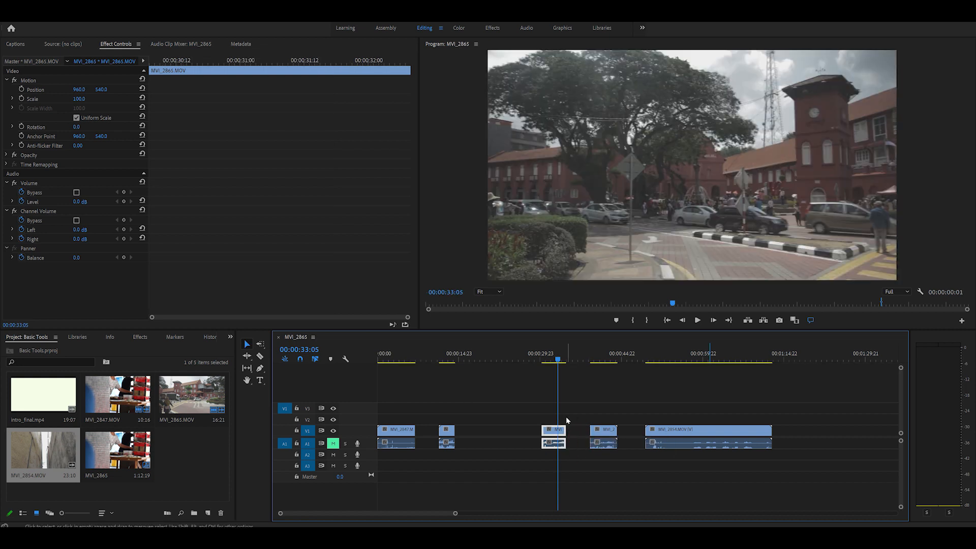
key("ctrl+z")
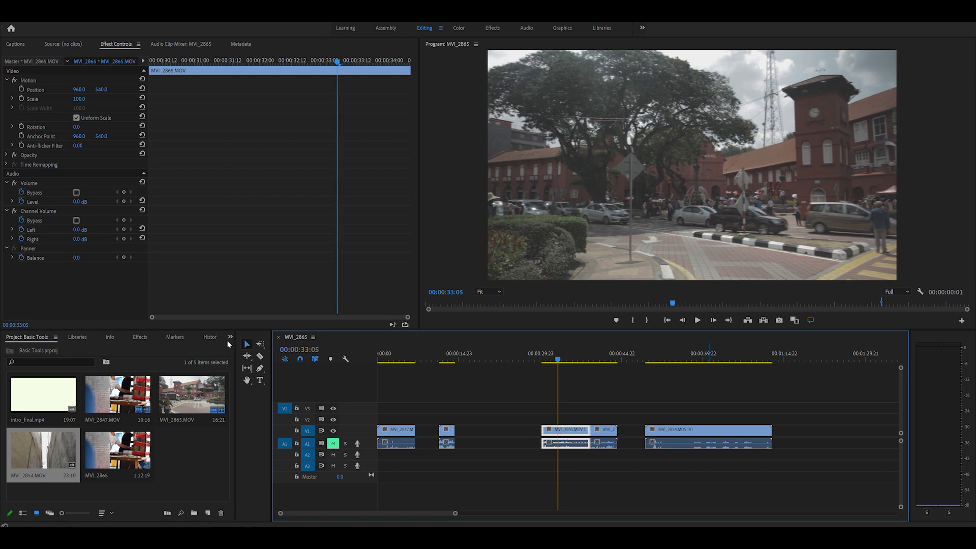
Ripple-trim about 3 seconds off the end of the second MVI_2865 piece and check the cut with the playhead
left_click(249, 356)
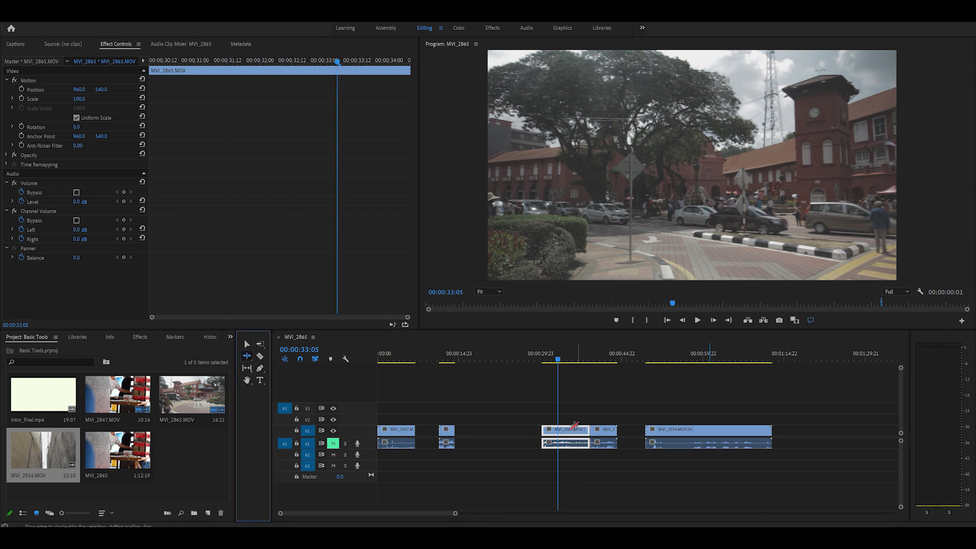
left_click(584, 359)
left_click_drag(586, 360, 581, 360)
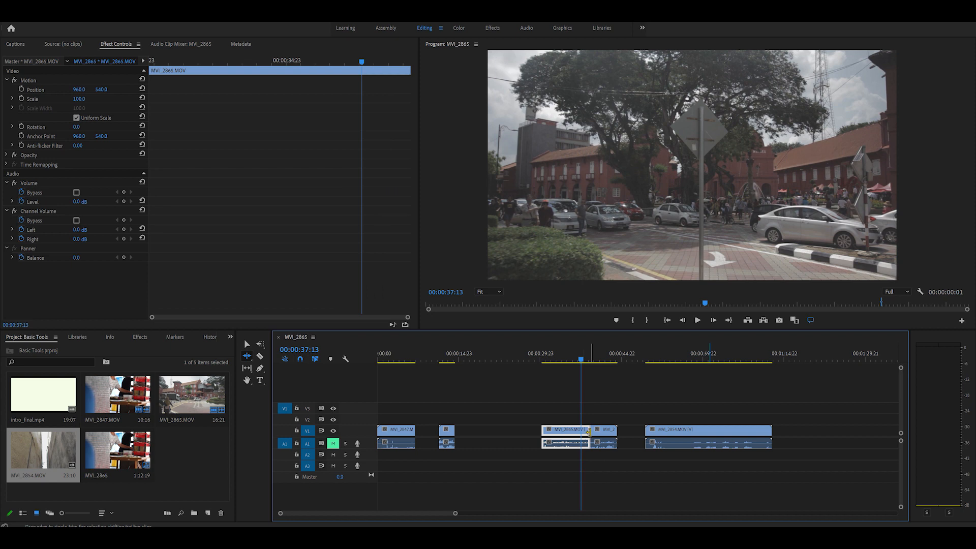
mouse_move(588, 432)
left_mouse_down()
mouse_move(573, 432)
mouse_move(575, 423)
left_mouse_up()
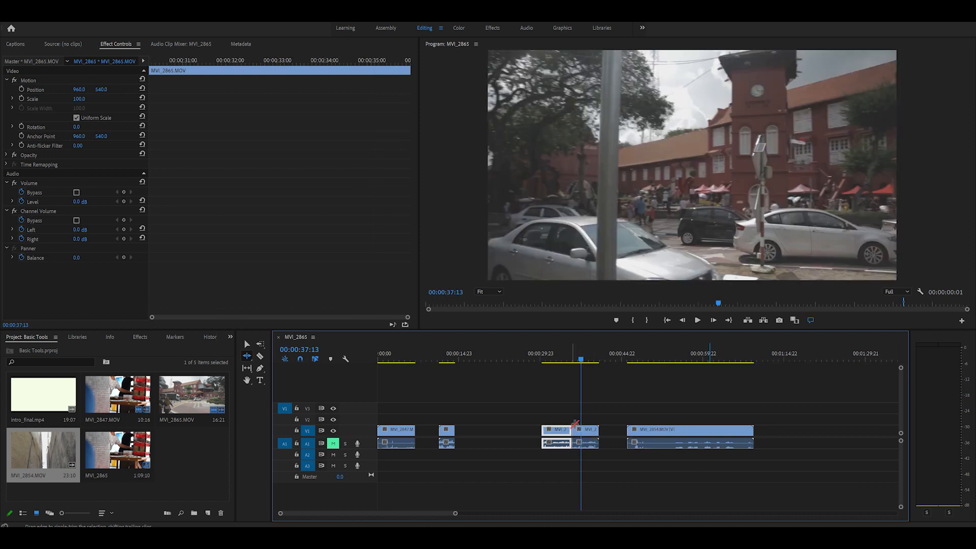
key("v")
mouse_move(568, 359)
left_mouse_down()
mouse_move(588, 359)
mouse_move(572, 361)
left_mouse_up()
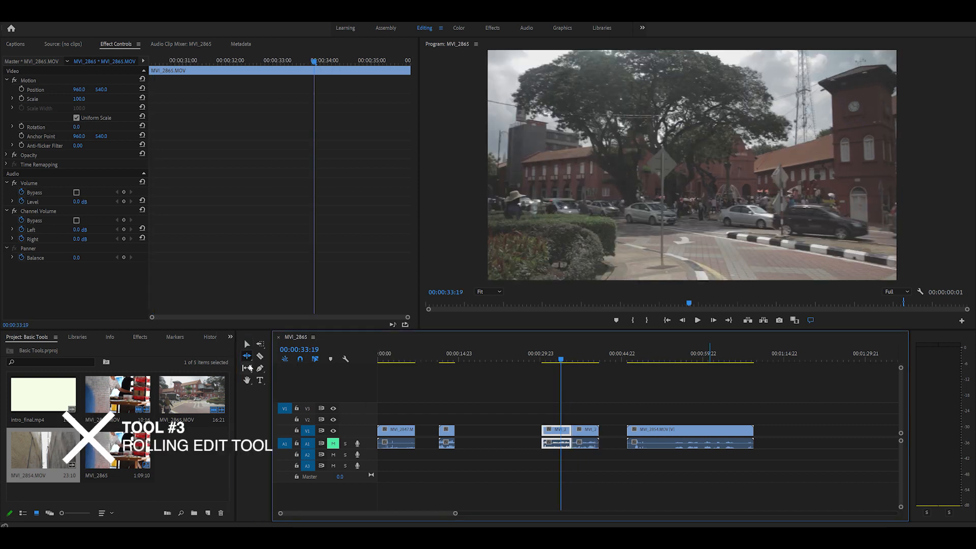
Roll the cut between the last two MVI_2865 pieces earlier and back, leaving the selected piece about 6 seconds long
left_click(247, 355)
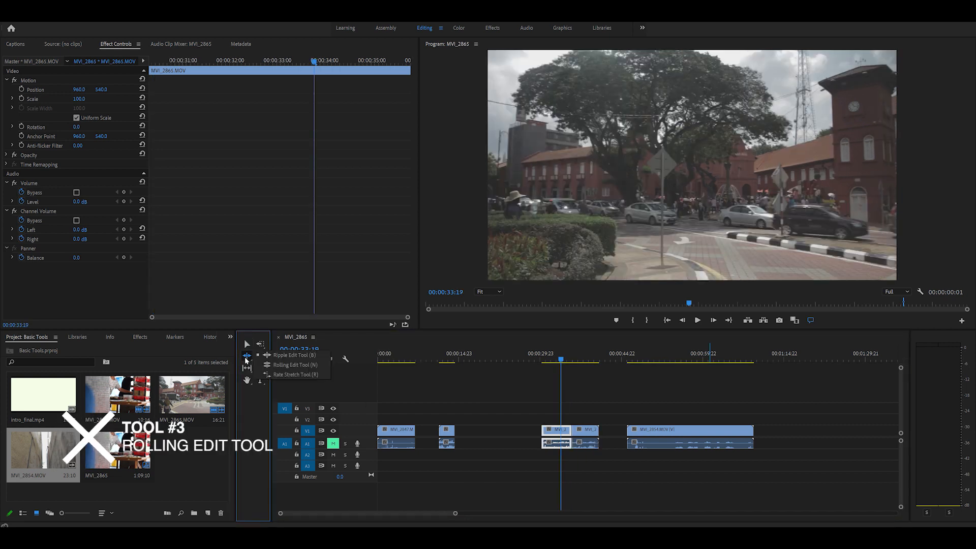
left_click(301, 365)
left_click(248, 357)
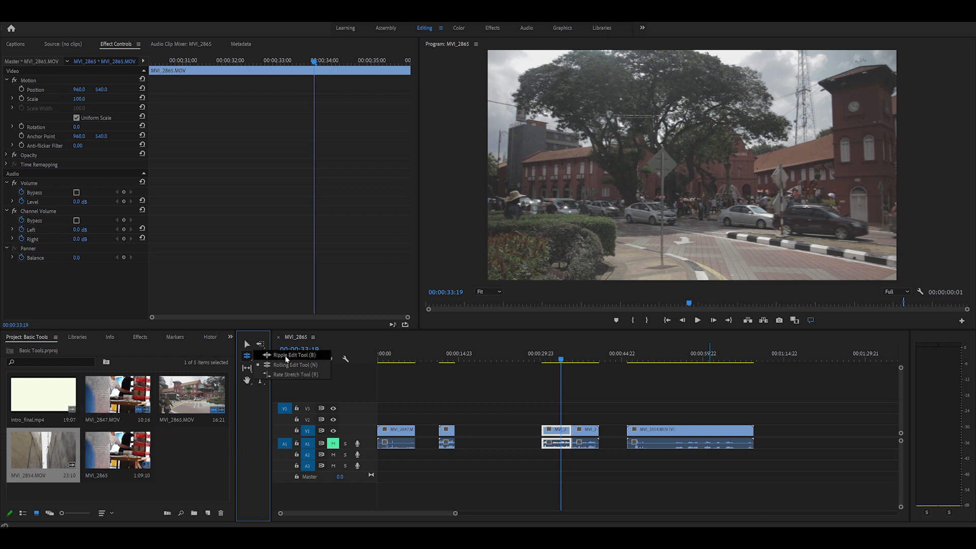
left_click(294, 364)
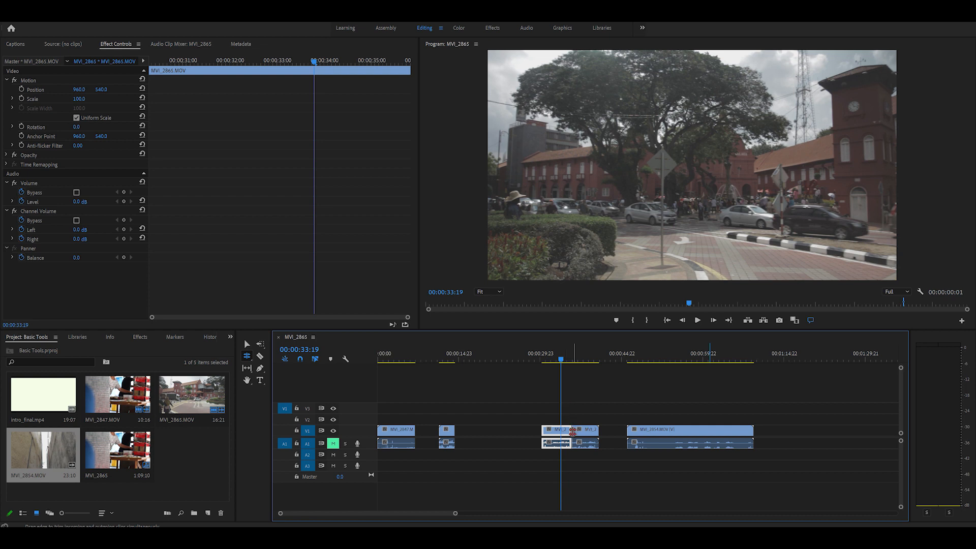
left_click_drag(570, 430, 554, 430)
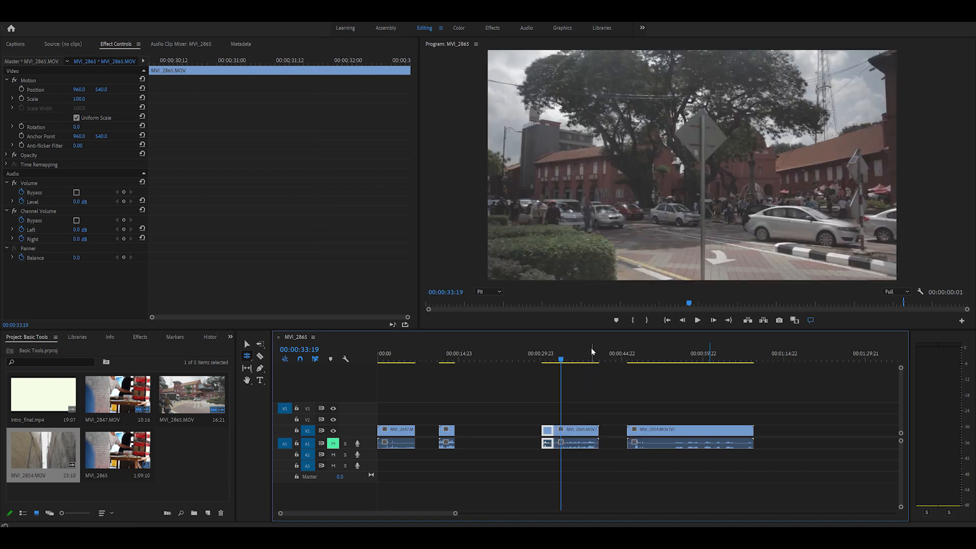
left_click_drag(554, 429, 574, 431)
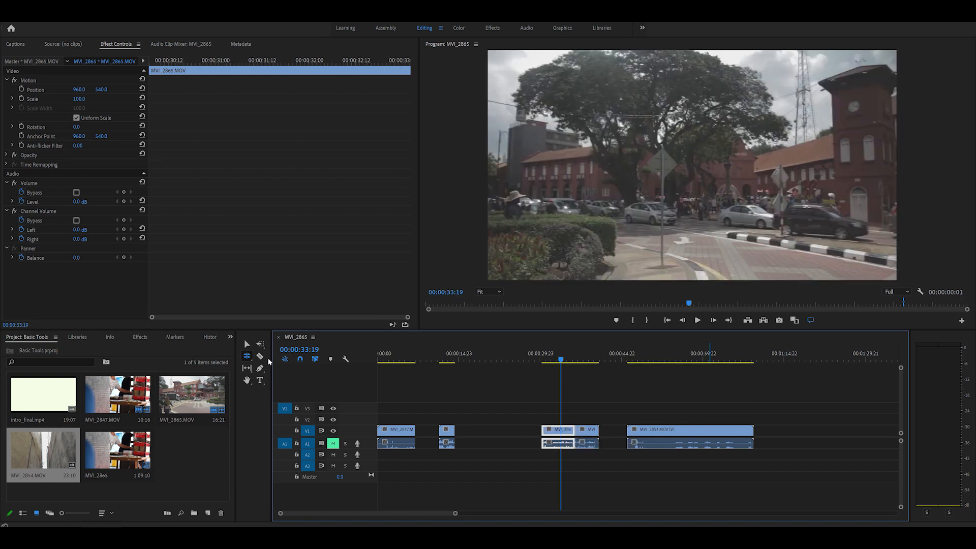
Open the Speed/Duration settings of the second MVI_2865 piece and dismiss them without changes
left_click(248, 360)
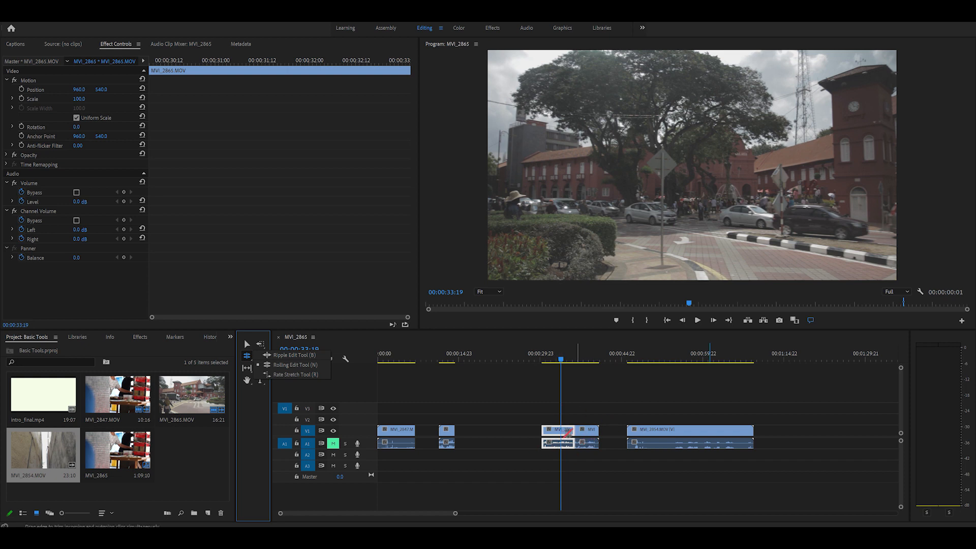
left_click(292, 374)
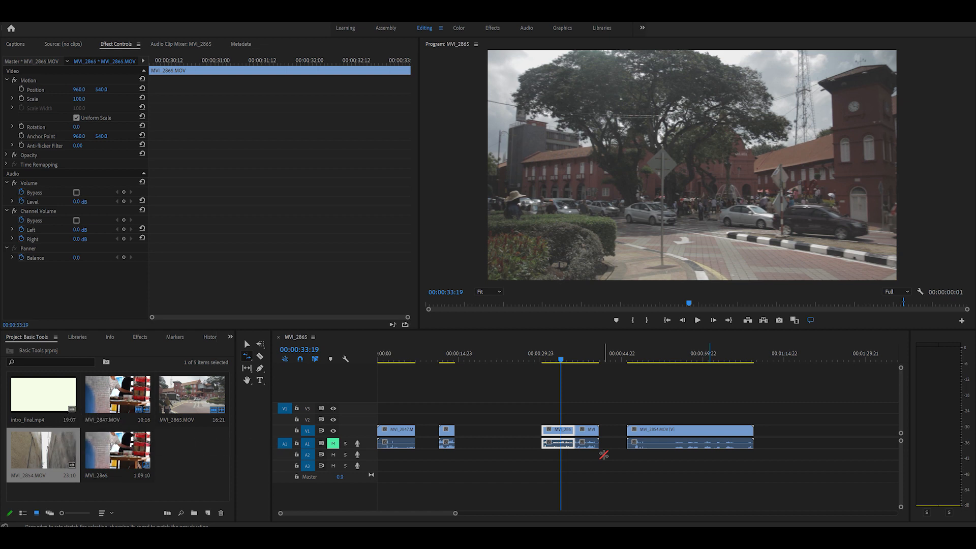
key("v")
right_click(560, 433)
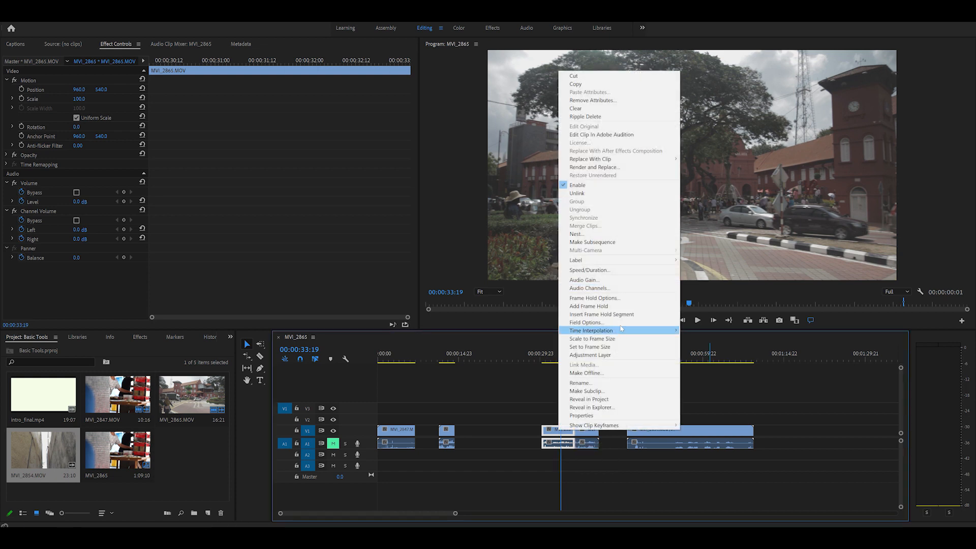
left_click(589, 270)
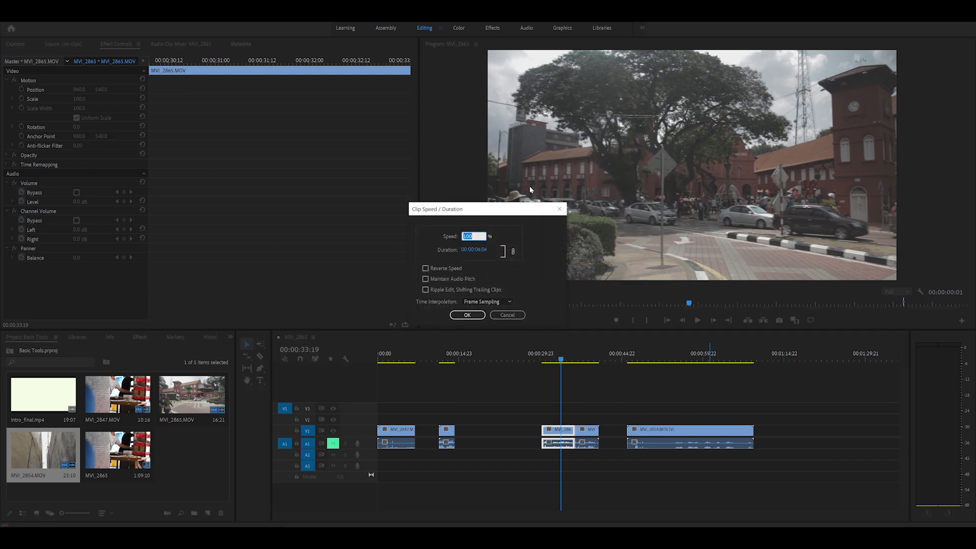
left_click(515, 314)
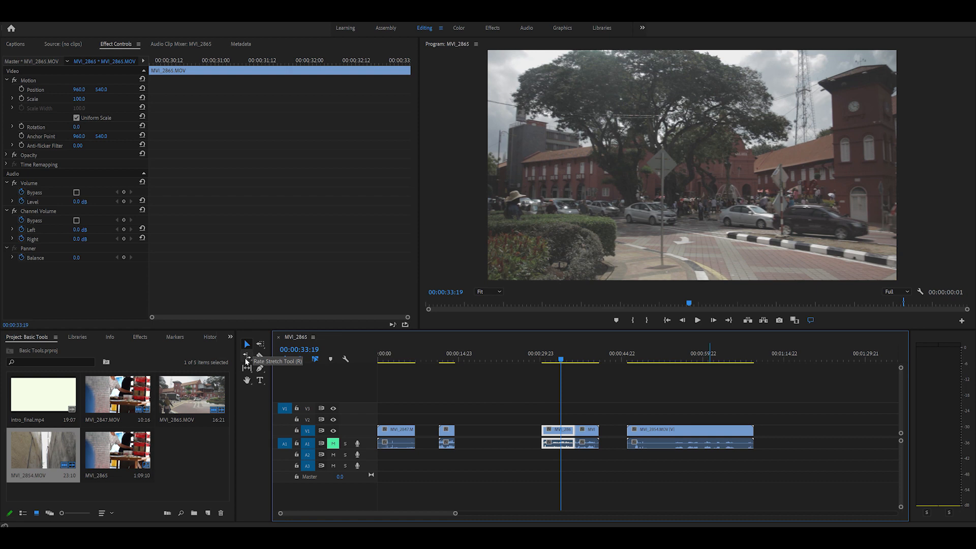
Rate-stretch the second MVI_2865 piece's start back to the preceding piece, filling the gap, and play the stretched section
left_click(246, 357)
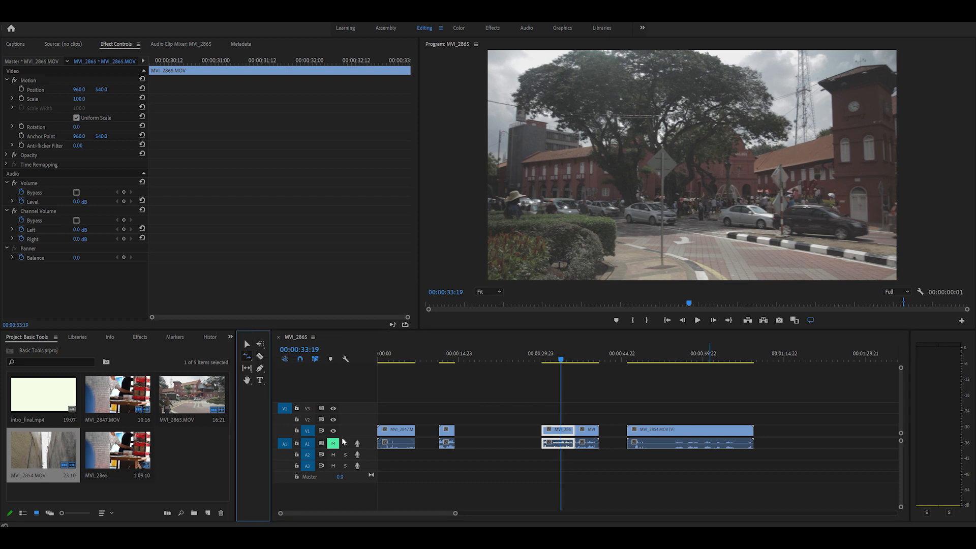
left_click_drag(542, 432, 456, 432)
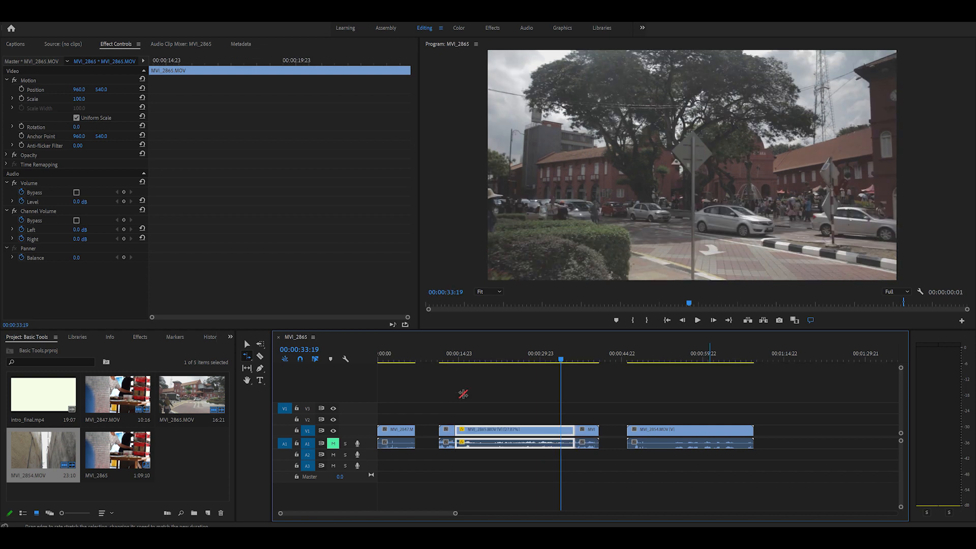
left_click(468, 349)
key("space")
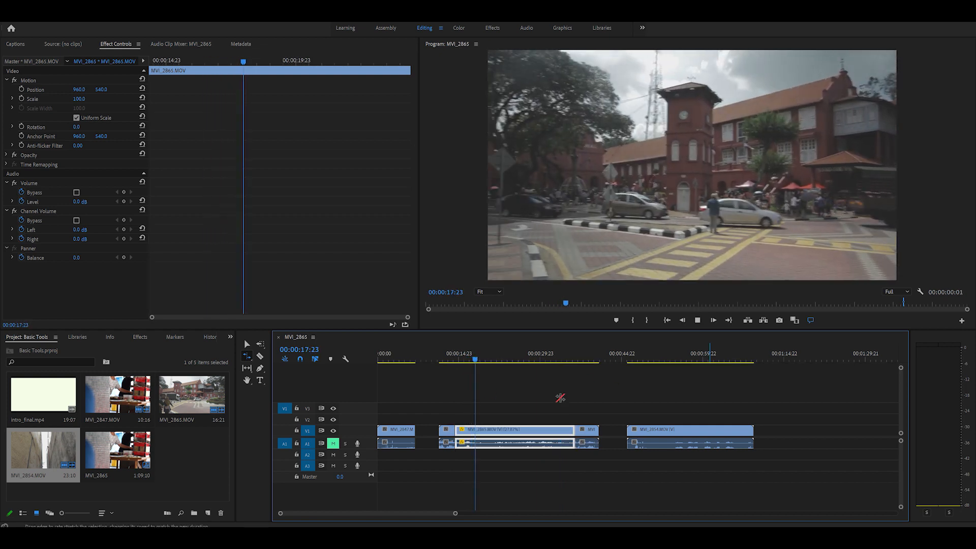
Rate-stretch the start of the second MVI_2865 piece toward its end, shortening it to about 2 seconds, and play the sped-up result
key("space")
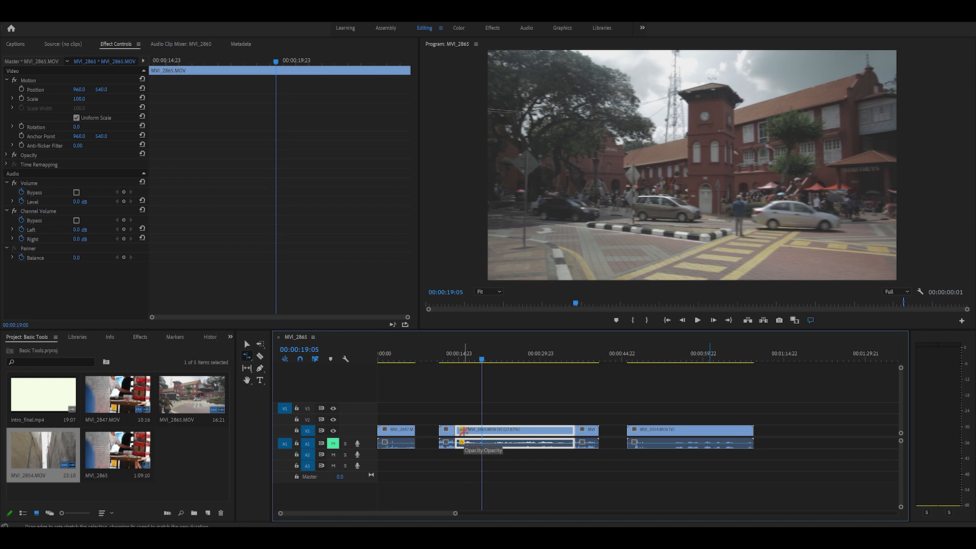
left_click_drag(456, 429, 565, 429)
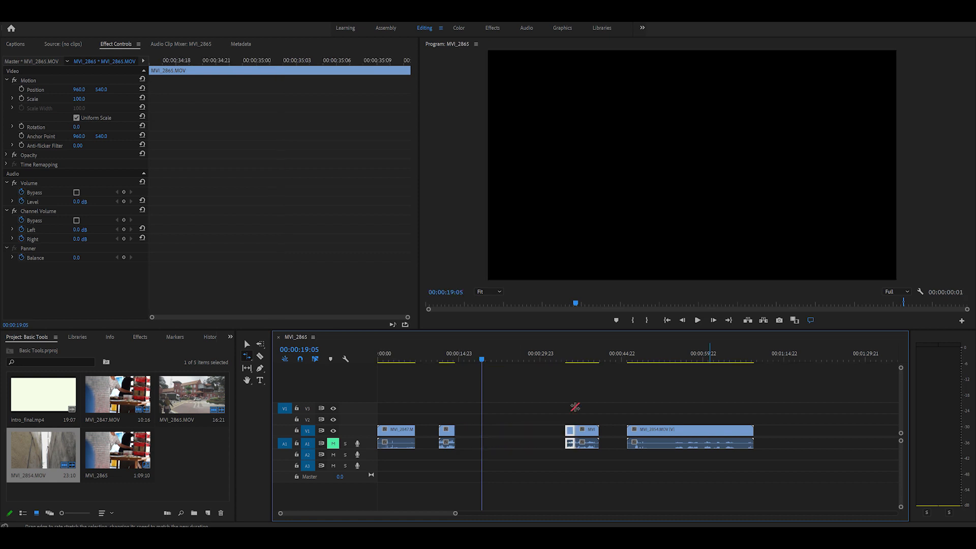
left_click(567, 359)
key("space")
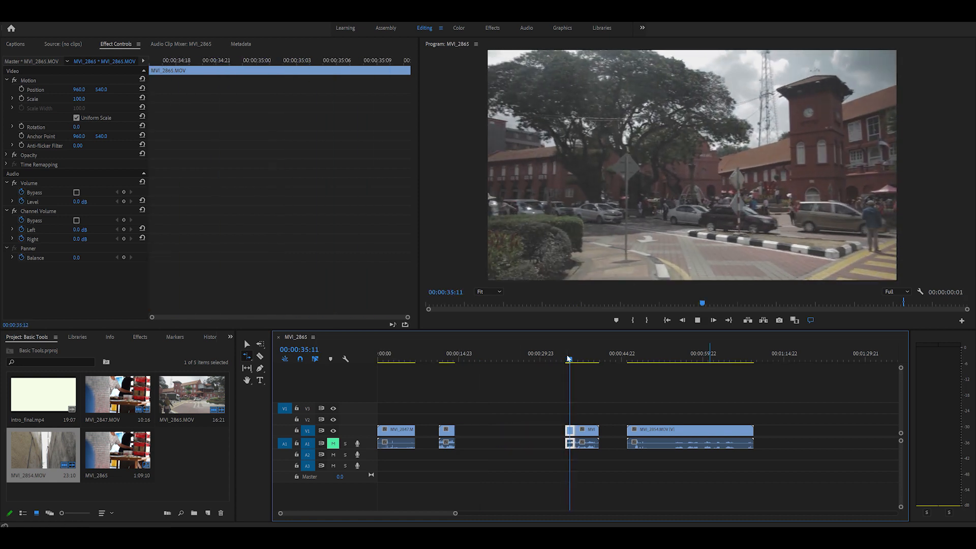
key("space")
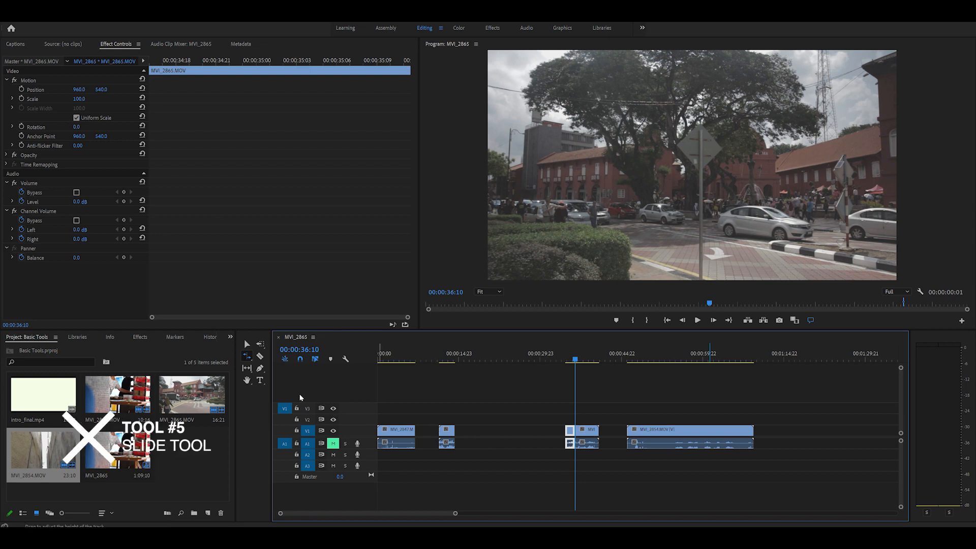
Slip the footage inside the last MVI_2865 piece with the Slip tool, keeping its timeline position, and play the result
left_click(246, 368)
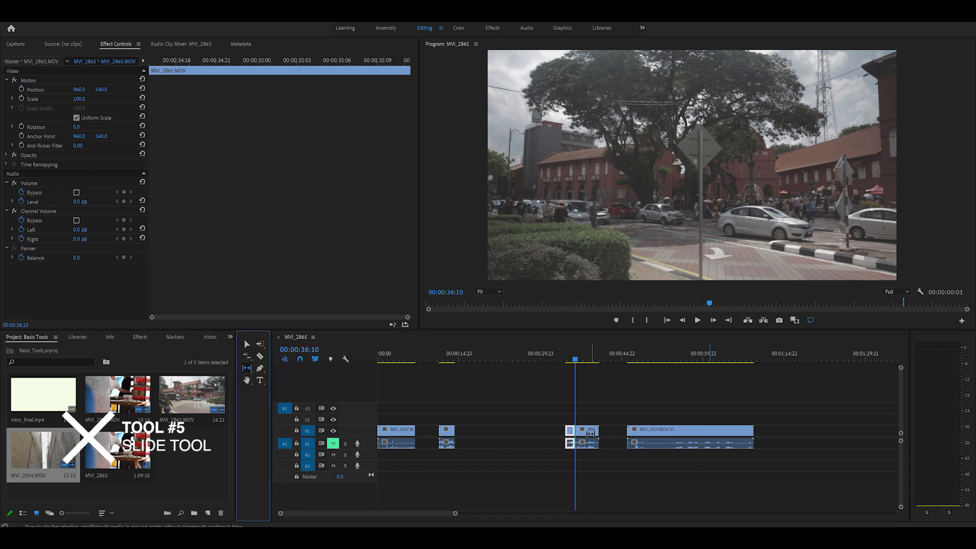
mouse_move(586, 433)
left_mouse_down()
mouse_move(624, 438)
mouse_move(586, 456)
mouse_move(518, 454)
mouse_move(629, 456)
mouse_move(638, 468)
mouse_move(475, 464)
mouse_move(592, 459)
mouse_move(580, 450)
left_mouse_up()
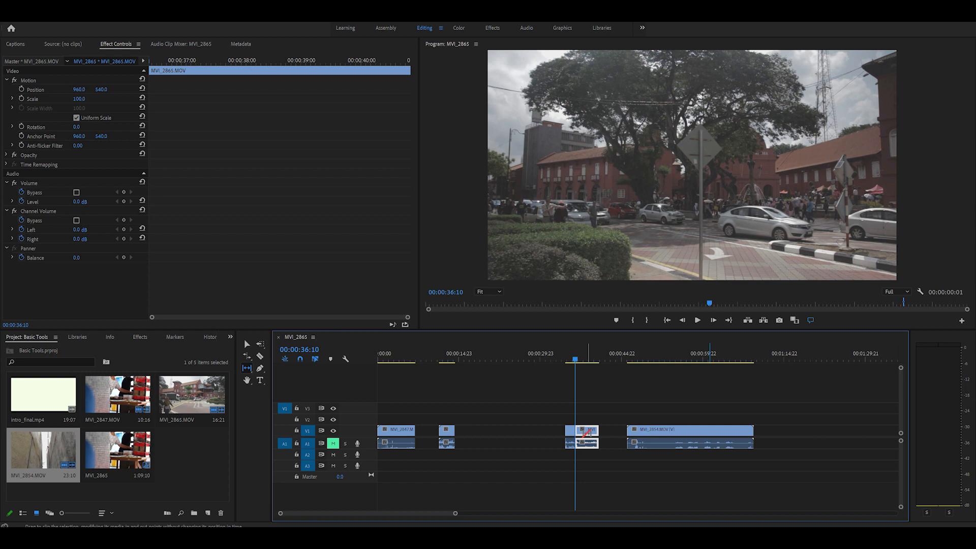
left_click_drag(585, 432, 543, 437)
key("space")
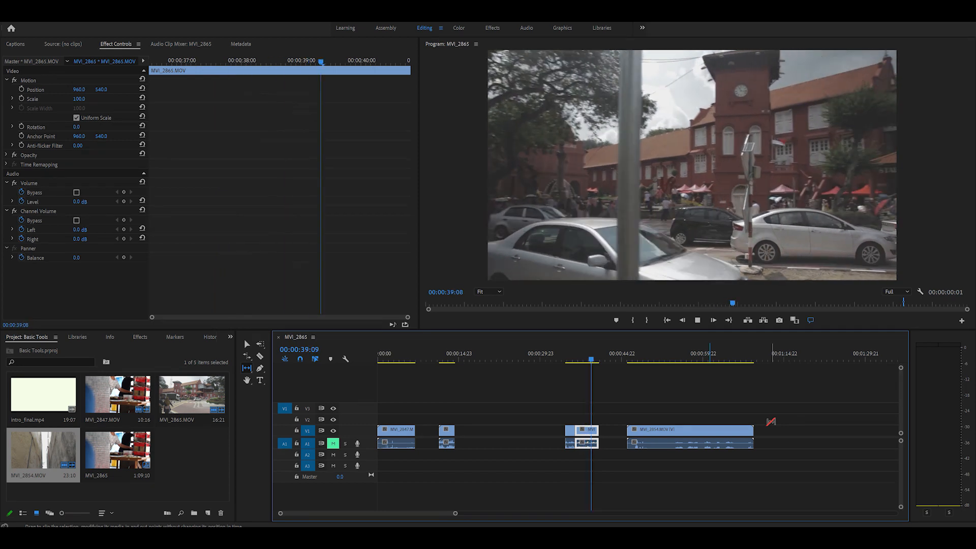
key("space")
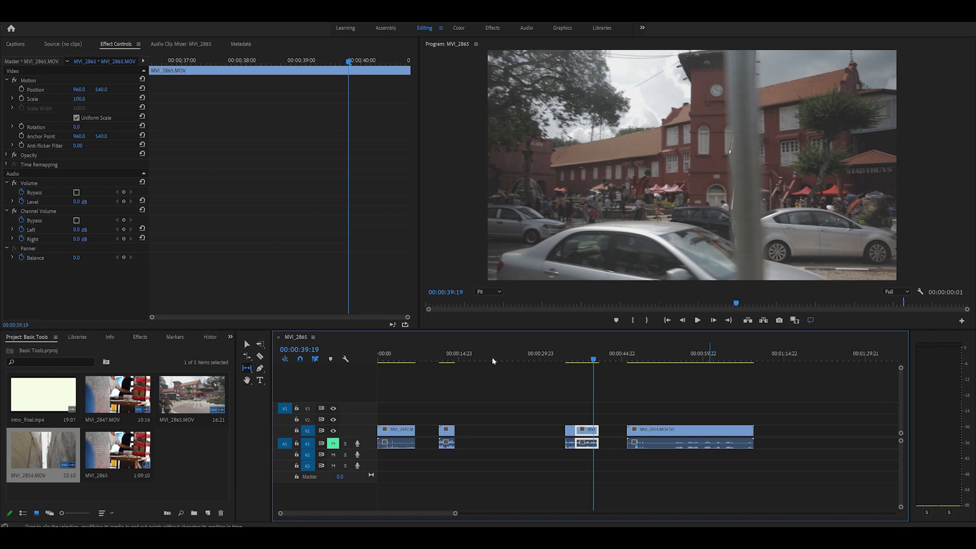
Slide the last MVI_2865 piece earlier over the short piece, slide MVI_2854 back against it, and check with the playhead
left_click(246, 372)
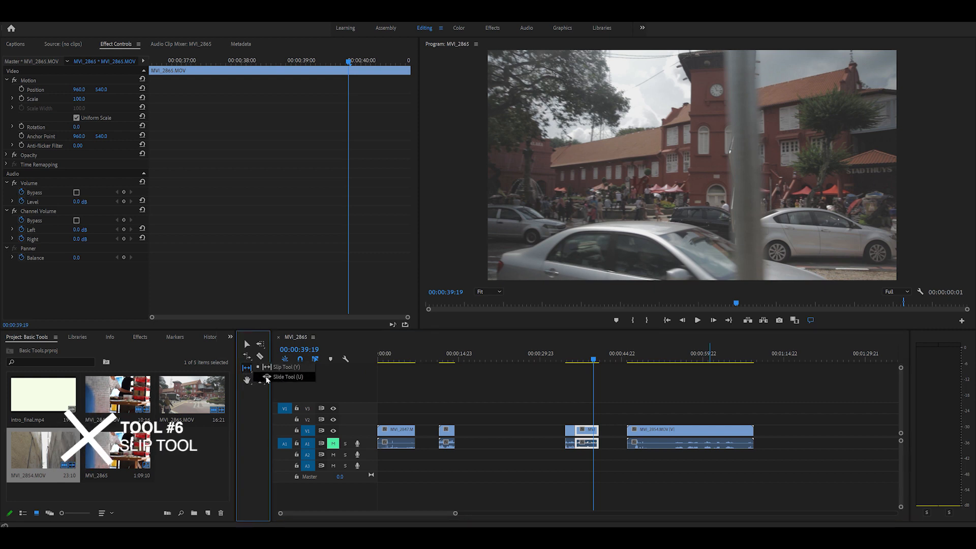
left_click(266, 376)
mouse_move(588, 431)
left_mouse_down()
mouse_move(649, 431)
mouse_move(553, 437)
mouse_move(602, 436)
mouse_move(574, 437)
mouse_move(602, 436)
mouse_move(589, 436)
left_mouse_up()
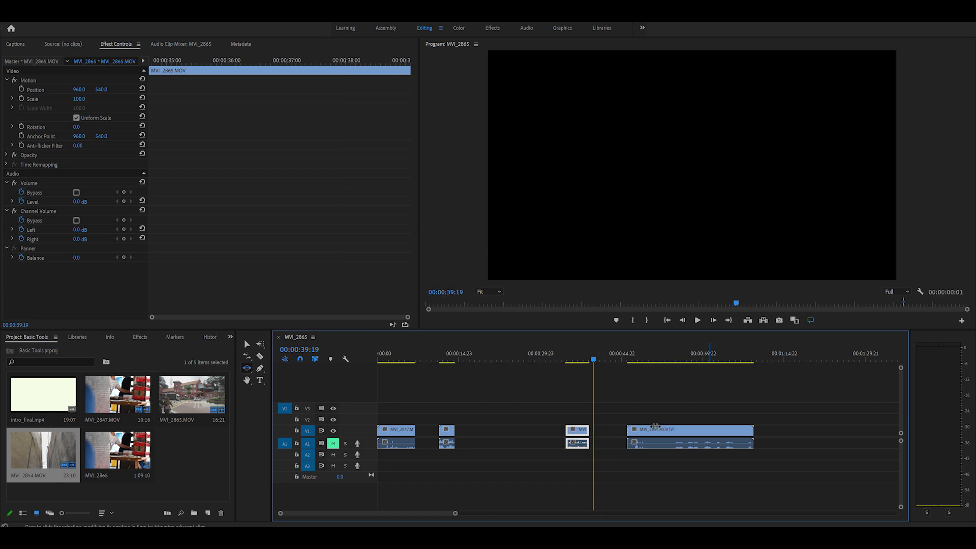
left_click_drag(669, 435, 630, 436)
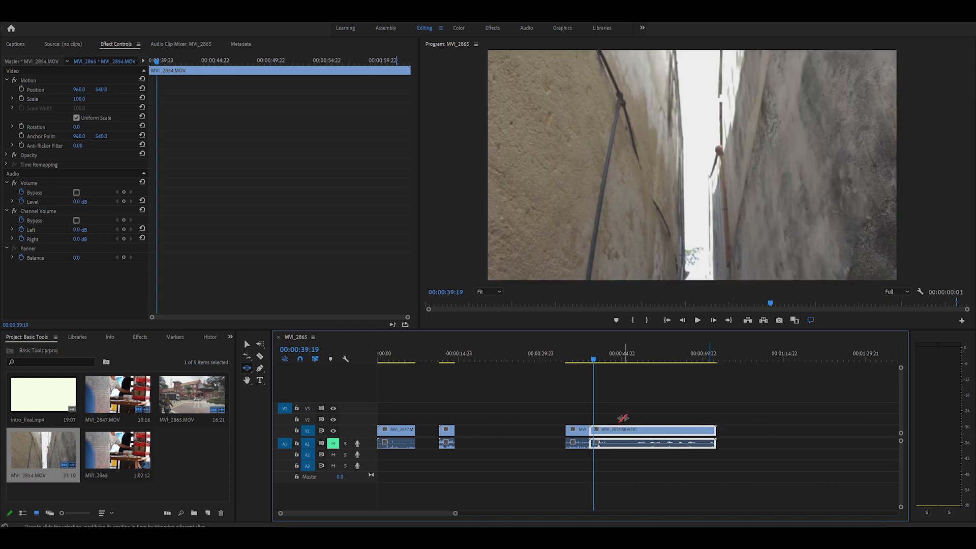
left_click_drag(583, 359, 576, 371)
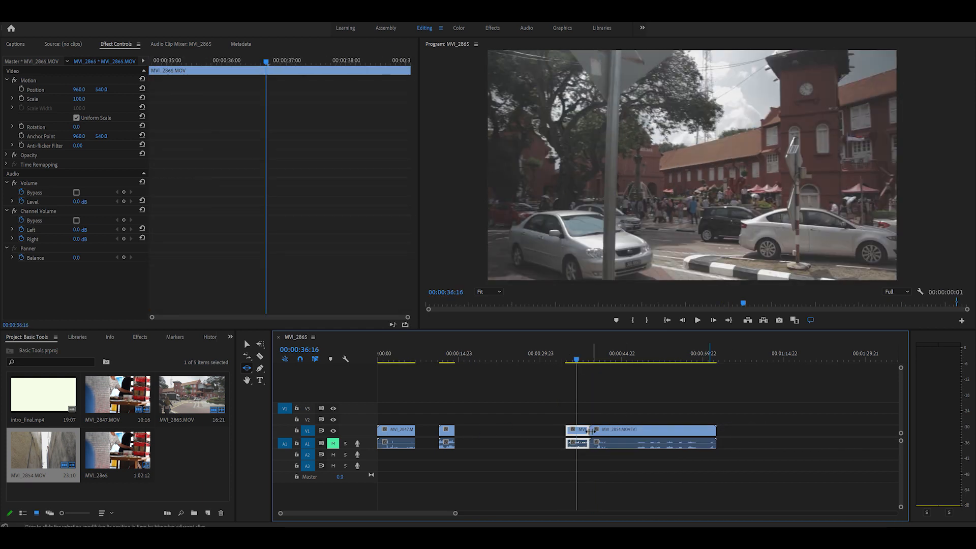
Slide the MVI_2854 clip earlier over the adjoining MVI_2865 piece and ripple-delete the gap in front of it
left_click_drag(579, 431, 481, 425)
key("v")
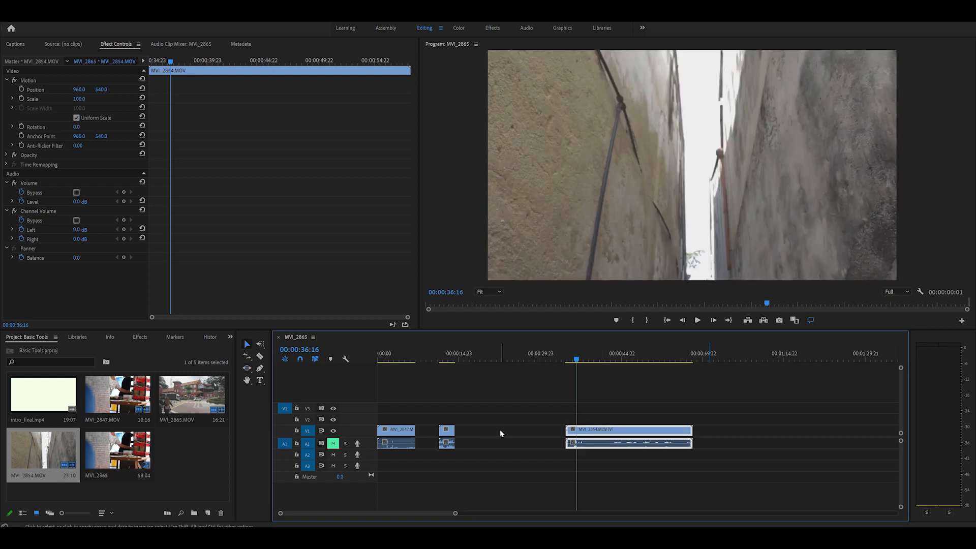
left_click(499, 430)
key("Delete")
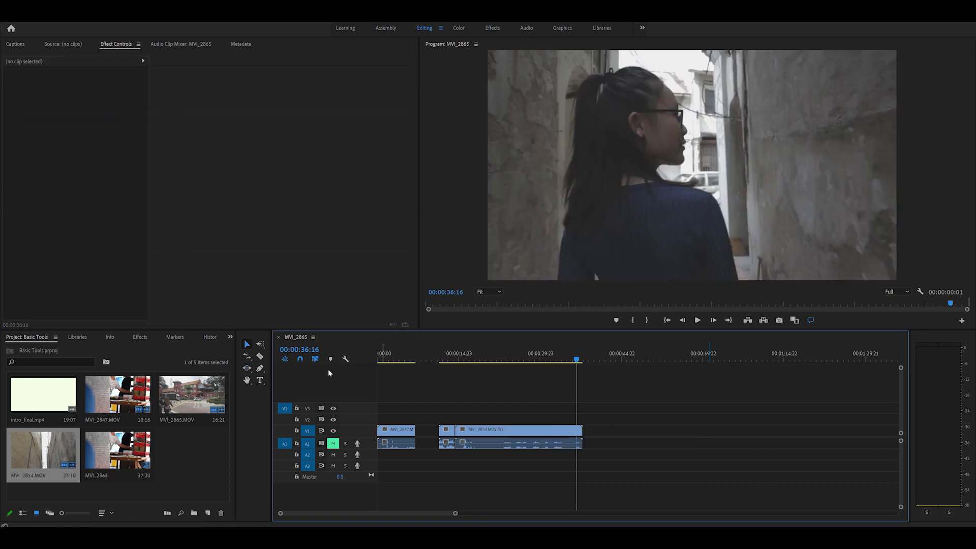
Try to slide the MVI_2854 clip earlier over the remaining MVI_2865 piece with the Slide tool
left_click(247, 368)
left_click_drag(505, 431, 471, 437)
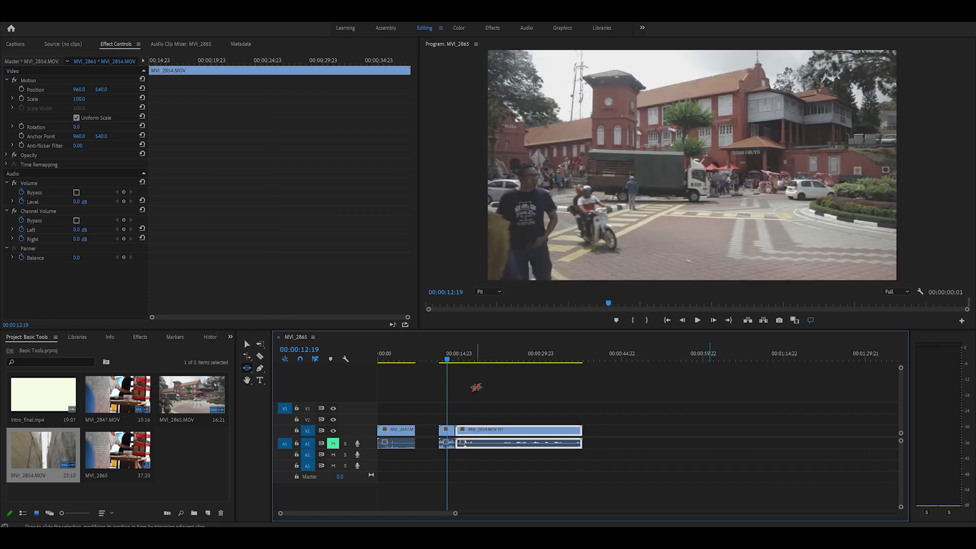